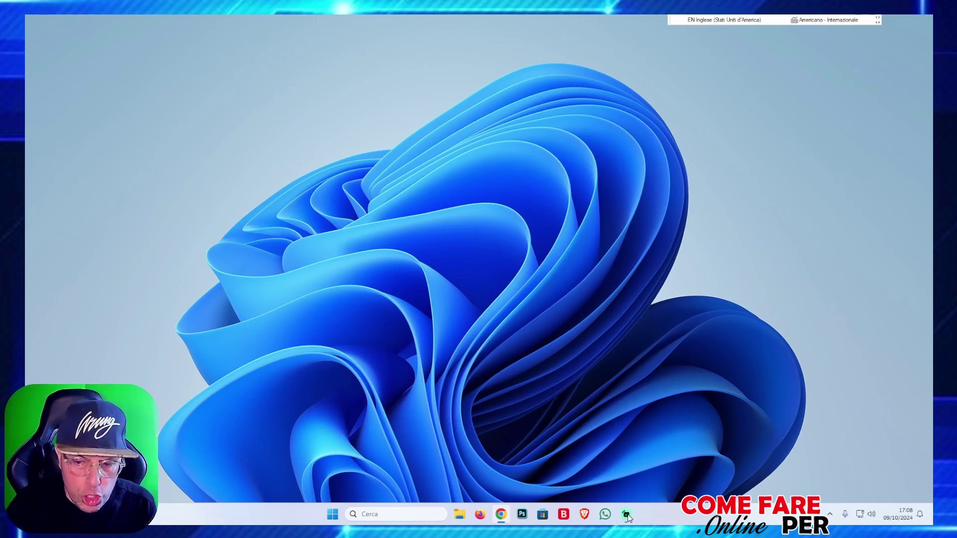
- Search Windows for "gestione dispositivi" and open Gestione dispositivi
{"action": "left_click", "coordinate": [626, 514]}
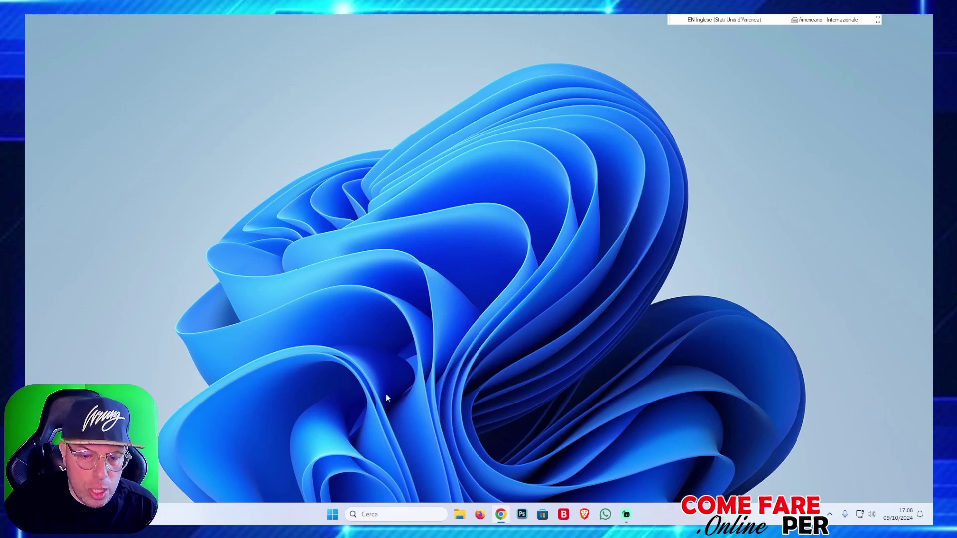
{"action": "left_click", "coordinate": [333, 514]}
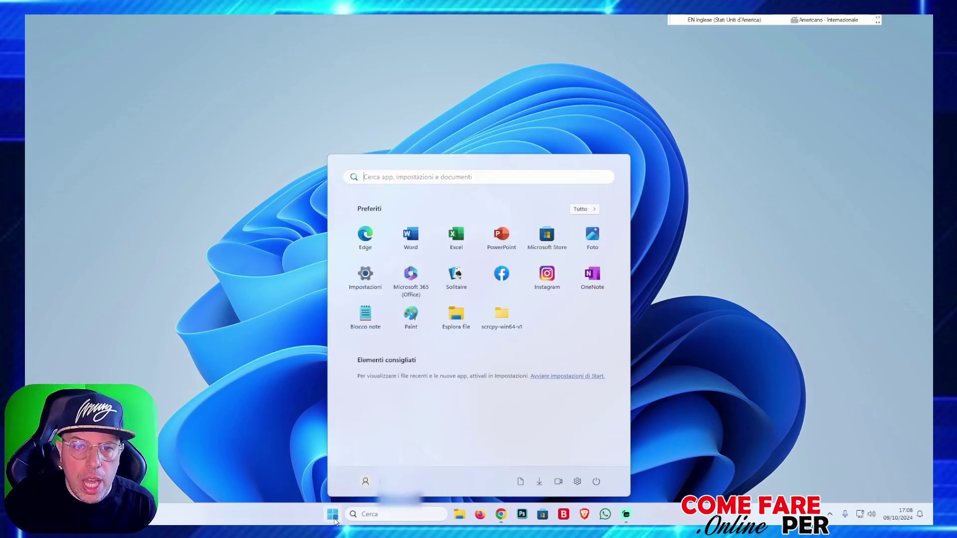
{"action": "left_click", "coordinate": [417, 177]}
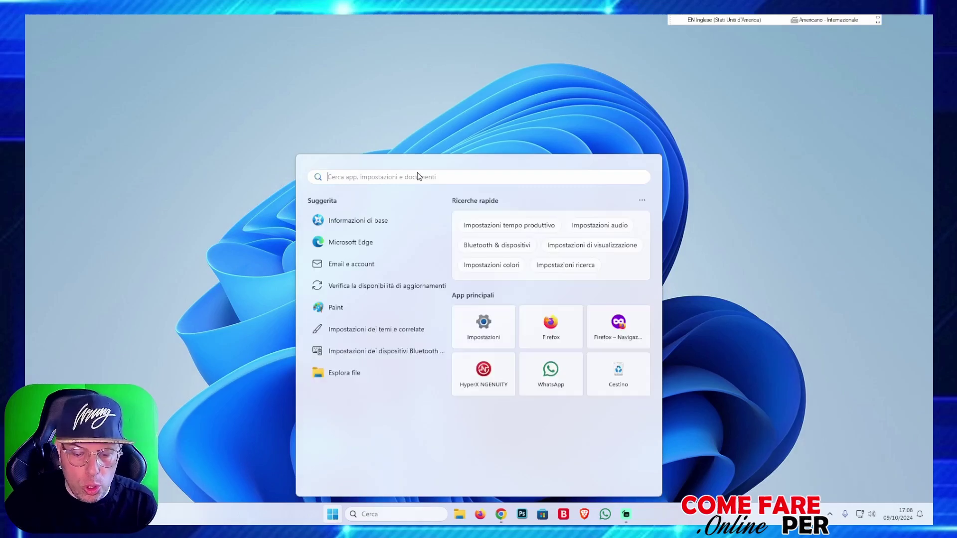
{"action": "type", "text": "gestione dispositivi"}
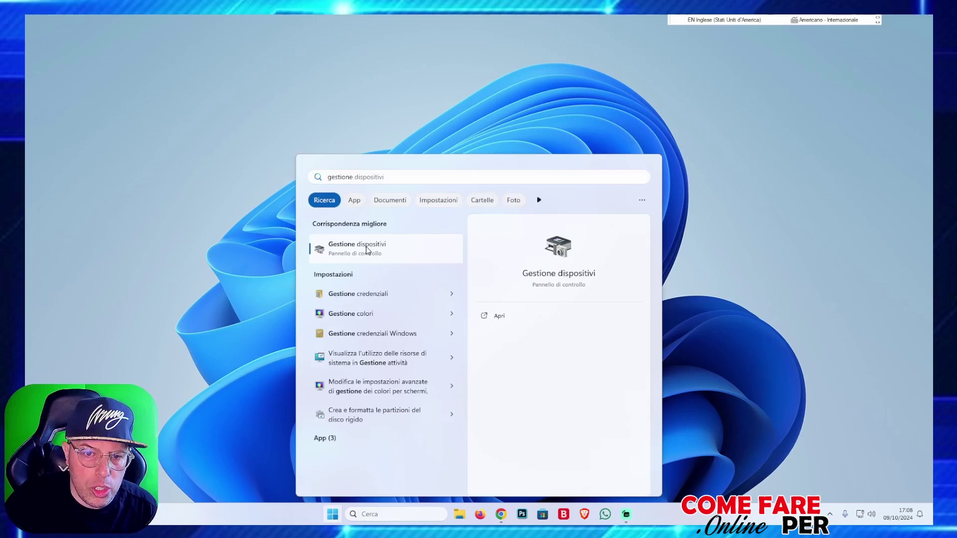
{"action": "left_click", "coordinate": [367, 249]}
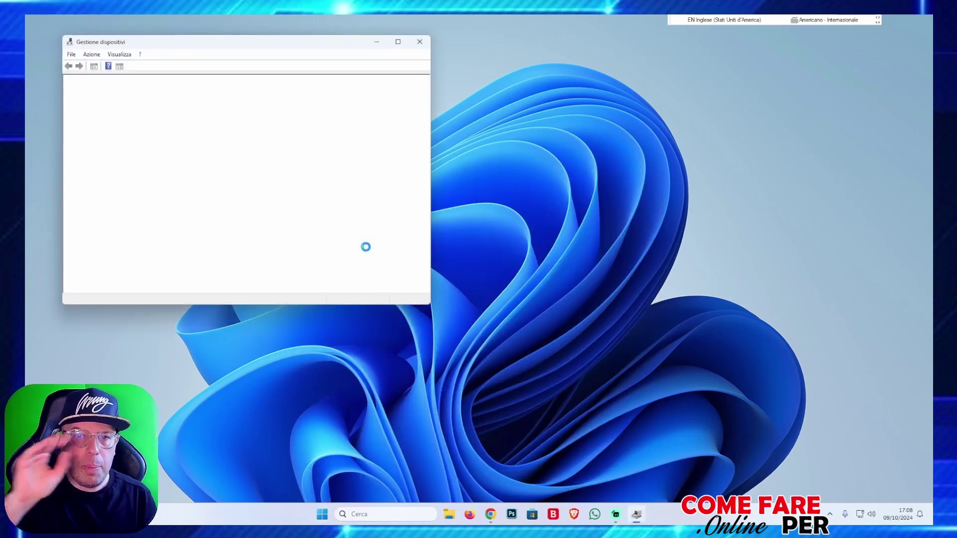
- Move the Gestione dispositivi window toward the middle of the desktop and enlarge it in height and width
{"action": "left_click_drag", "start_coordinate": [320, 43], "coordinate": [518, 88]}
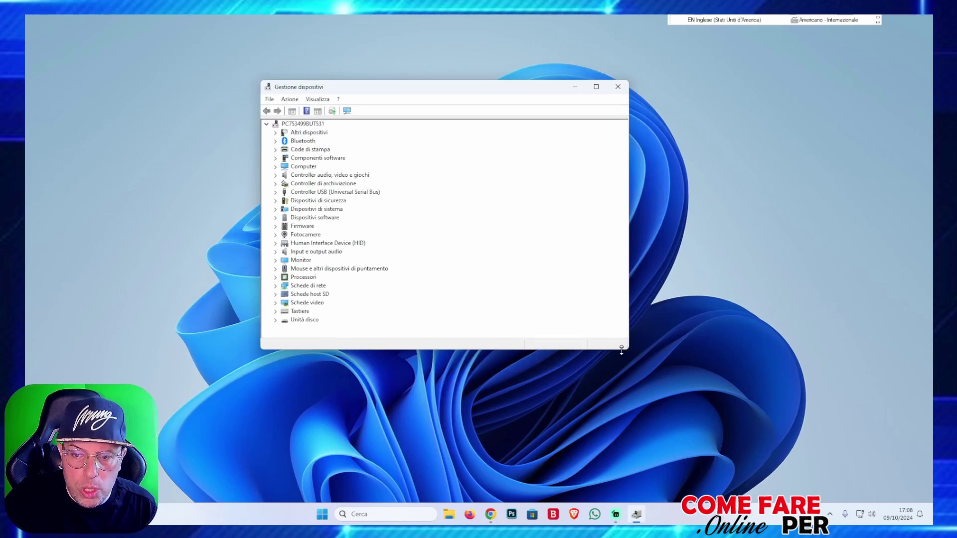
{"action": "left_click_drag", "start_coordinate": [625, 349], "coordinate": [625, 455]}
{"action": "left_click_drag", "start_coordinate": [628, 359], "coordinate": [668, 363]}
{"action": "left_click_drag", "start_coordinate": [487, 89], "coordinate": [488, 88]}
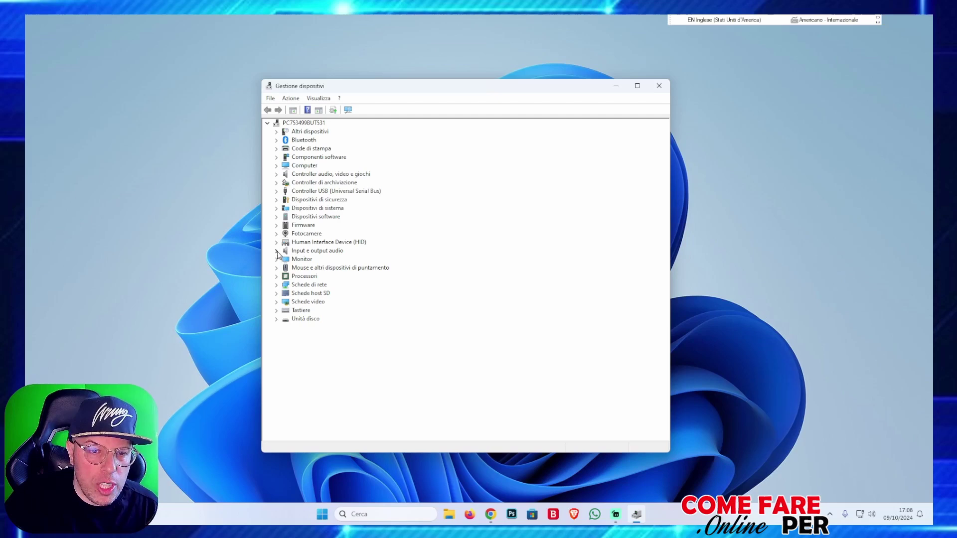
- Expand the Input e output audio category and select the Altoparlanti (Realtek(R) Audio) device
{"action": "double_click", "coordinate": [311, 252]}
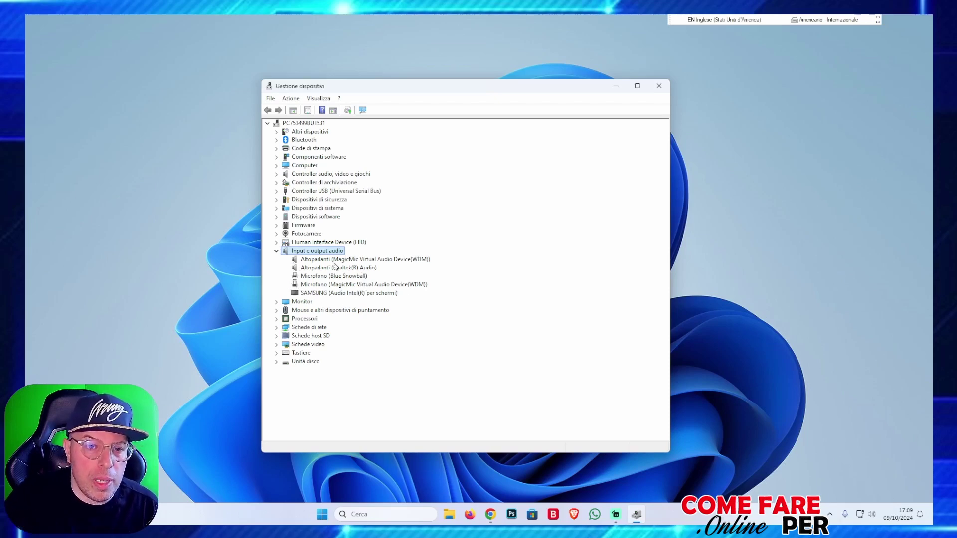
{"action": "left_click", "coordinate": [364, 259]}
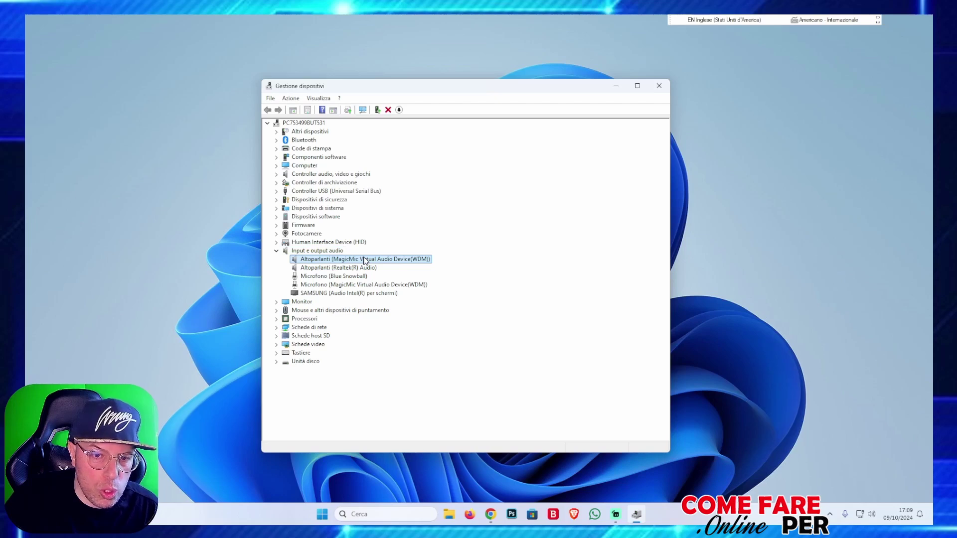
{"action": "left_click", "coordinate": [387, 287]}
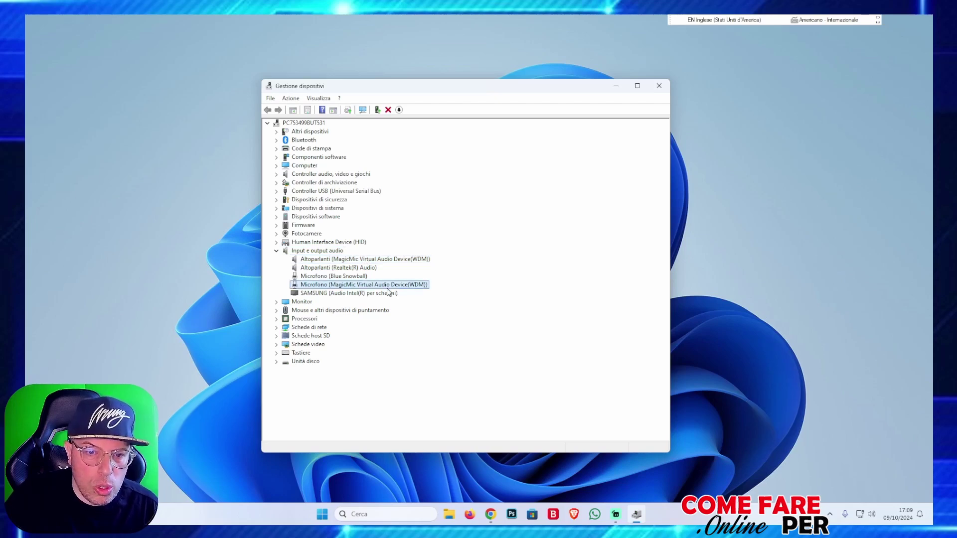
{"action": "left_click", "coordinate": [333, 277]}
{"action": "left_click", "coordinate": [319, 269]}
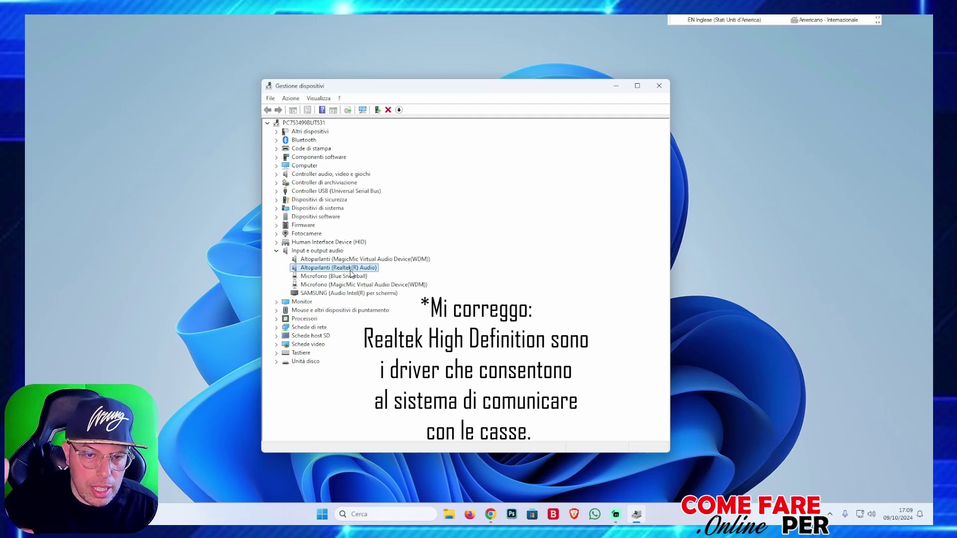
- Manually update the driver of Altoparlanti (Realtek(R) Audio) by installing Endpoint audio from the drivers available on the computer
{"action": "right_click", "coordinate": [323, 272]}
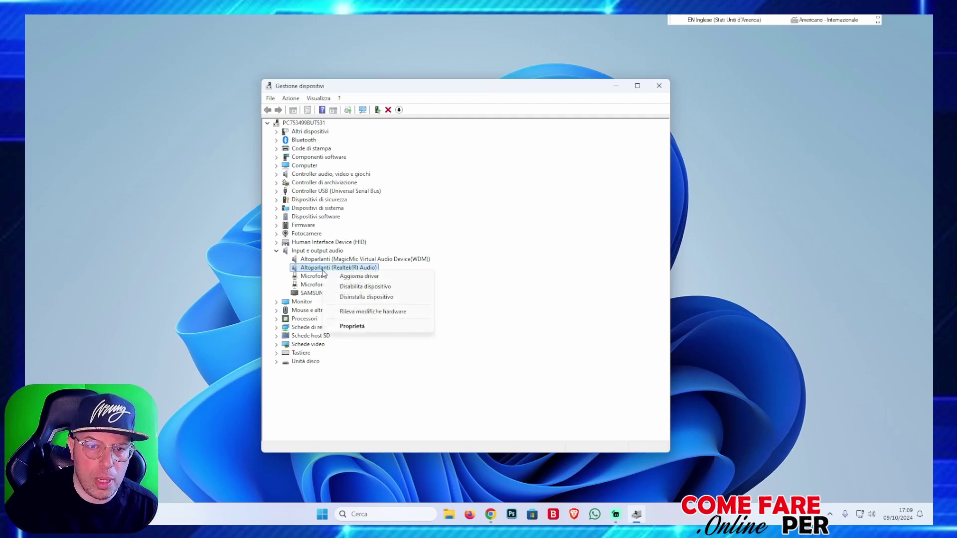
{"action": "left_click", "coordinate": [379, 277]}
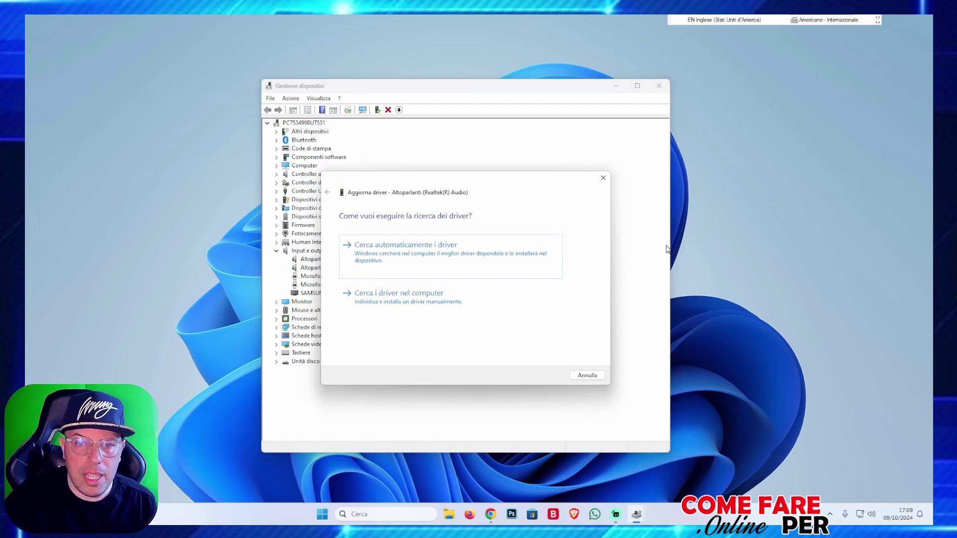
{"action": "left_click_drag", "start_coordinate": [481, 183], "coordinate": [484, 176]}
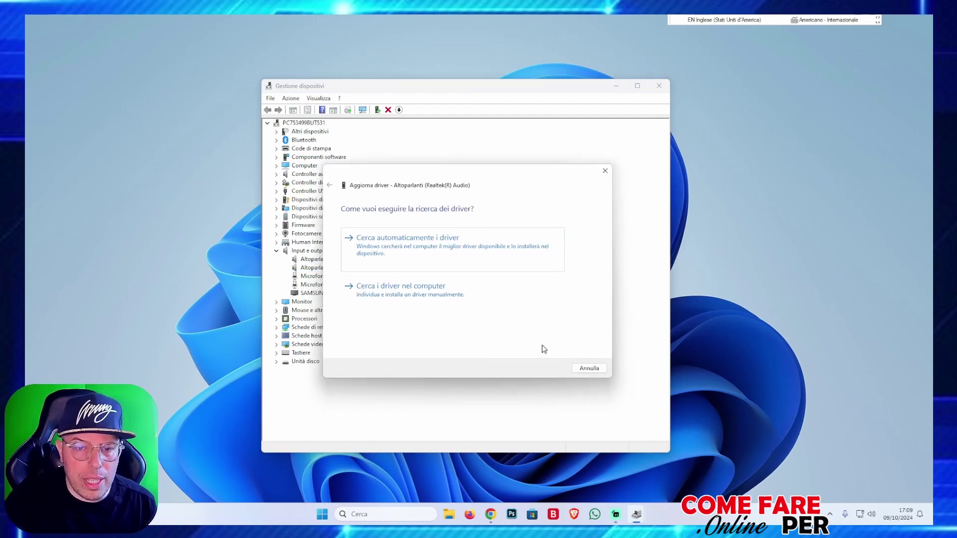
{"action": "left_click", "coordinate": [445, 302]}
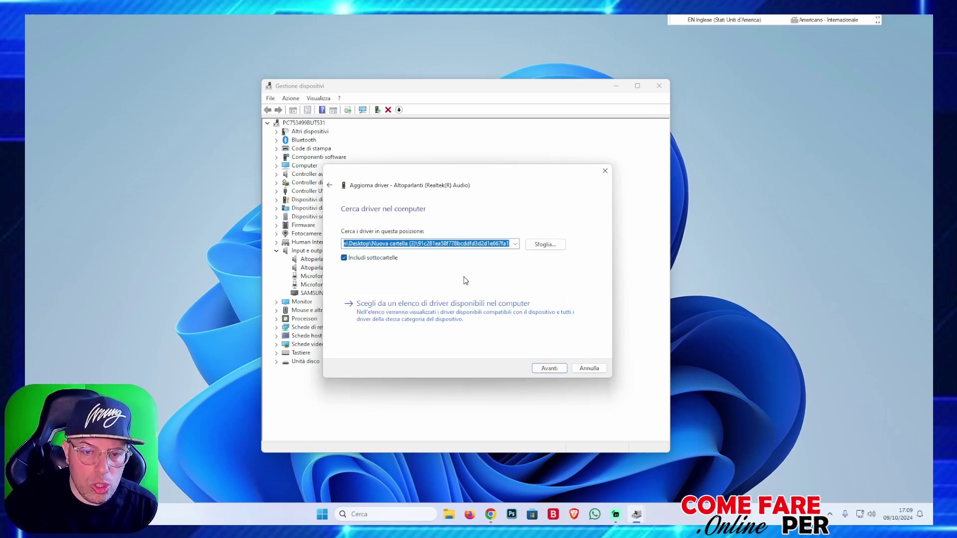
{"action": "left_click", "coordinate": [498, 330]}
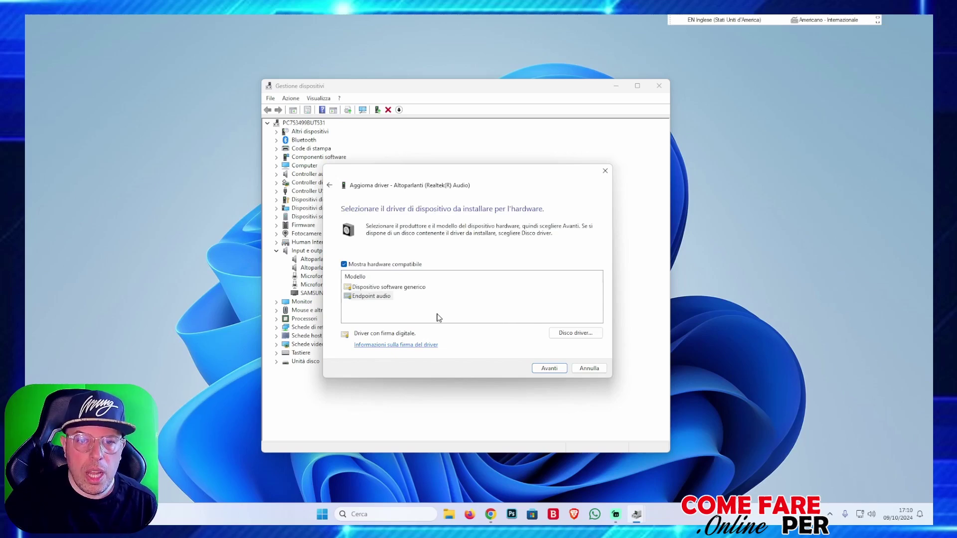
{"action": "left_click", "coordinate": [371, 297]}
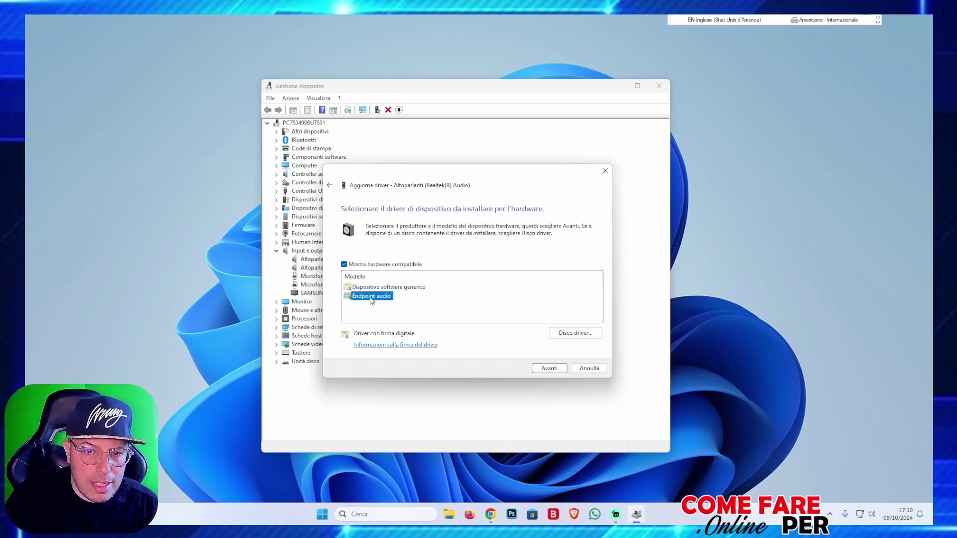
{"action": "left_click", "coordinate": [551, 369]}
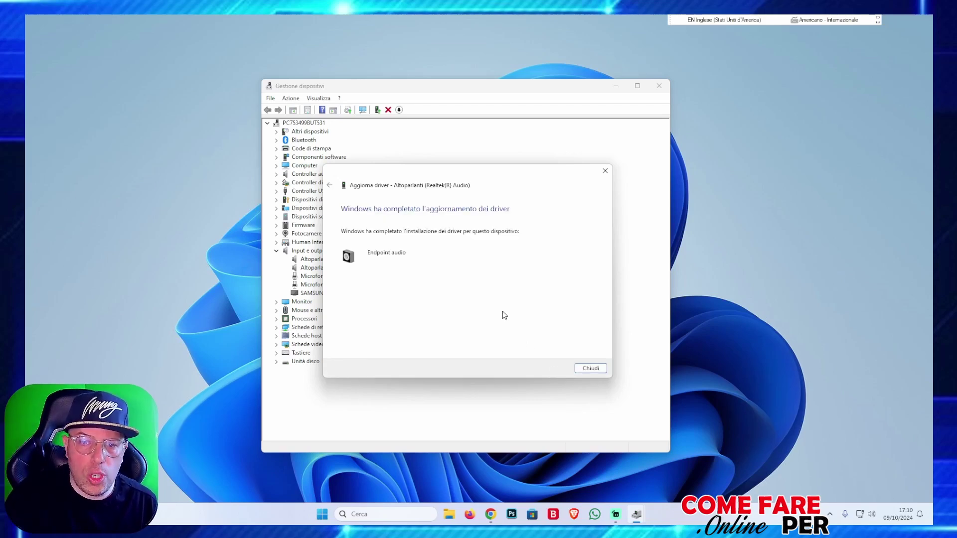
{"action": "left_click", "coordinate": [591, 368]}
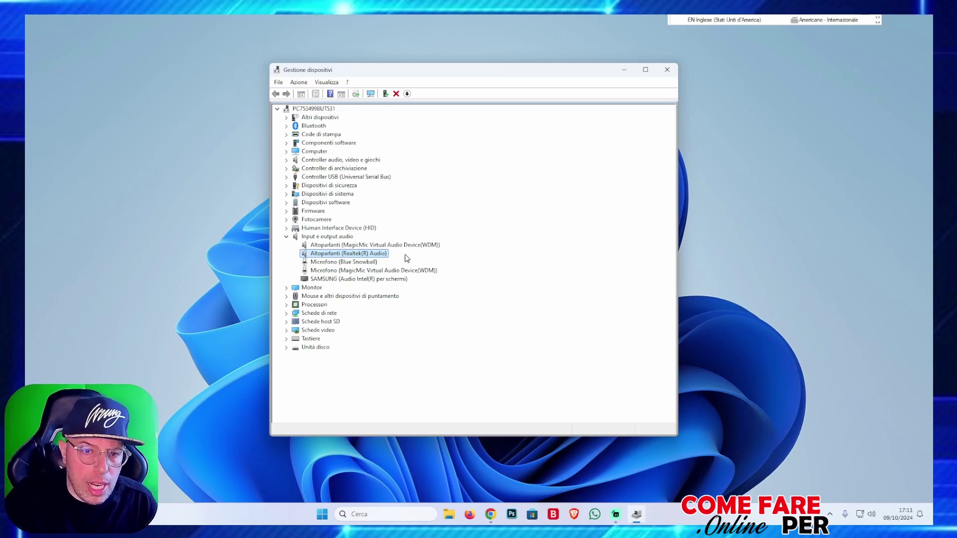
{"action": "right_click", "coordinate": [337, 256]}
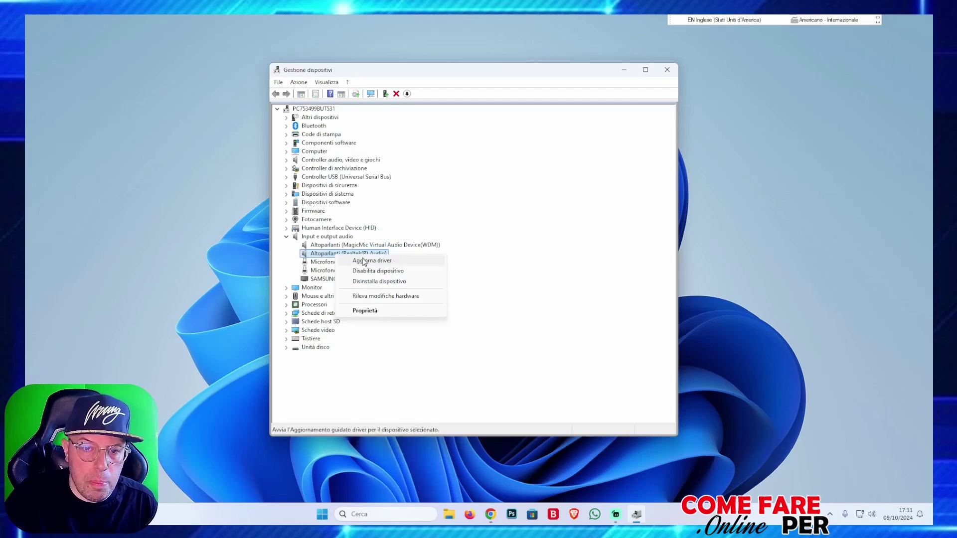
{"action": "left_click", "coordinate": [379, 261]}
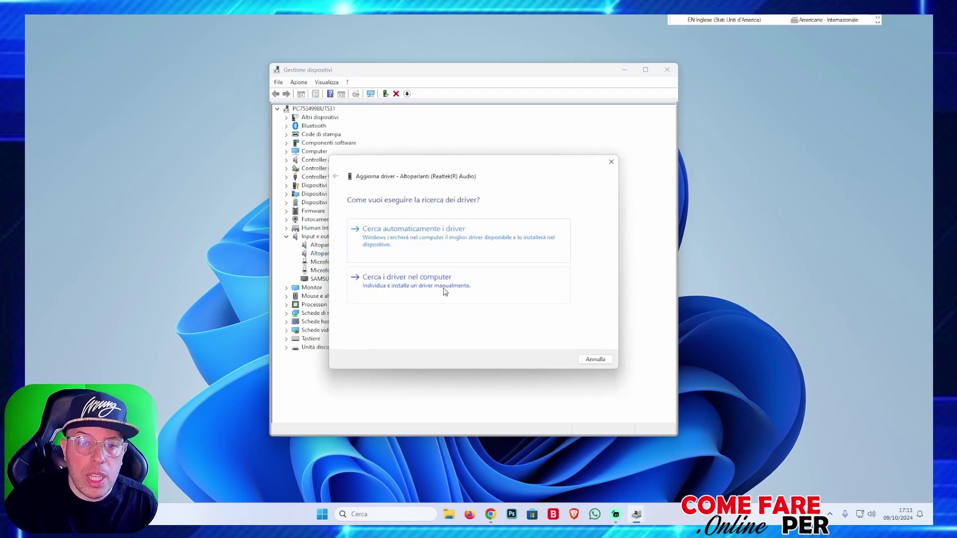
{"action": "left_click", "coordinate": [445, 291]}
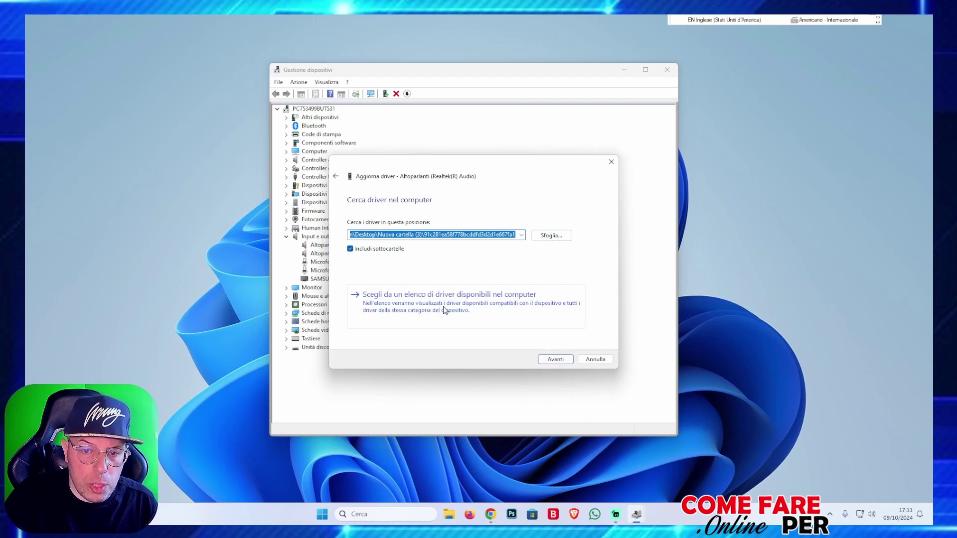
{"action": "left_click", "coordinate": [445, 310]}
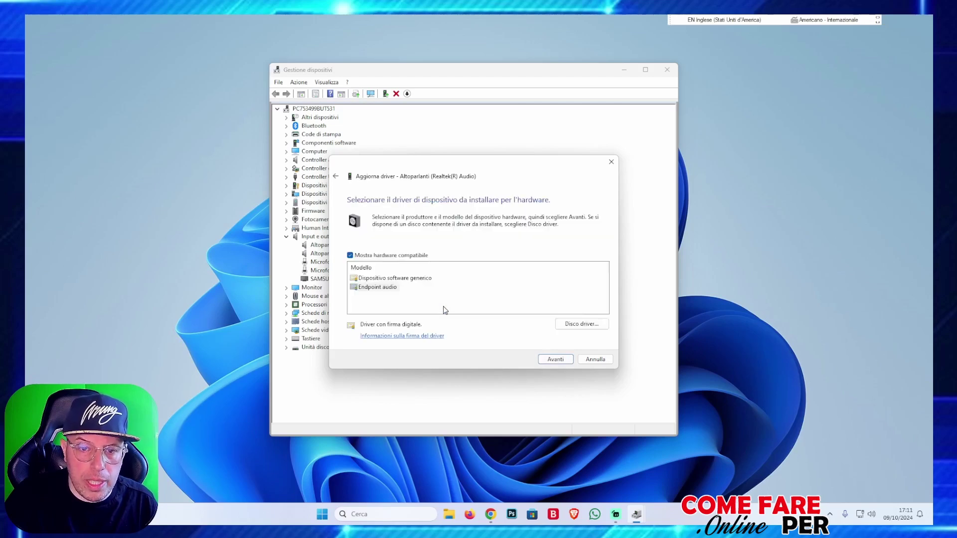
{"action": "left_click", "coordinate": [397, 281]}
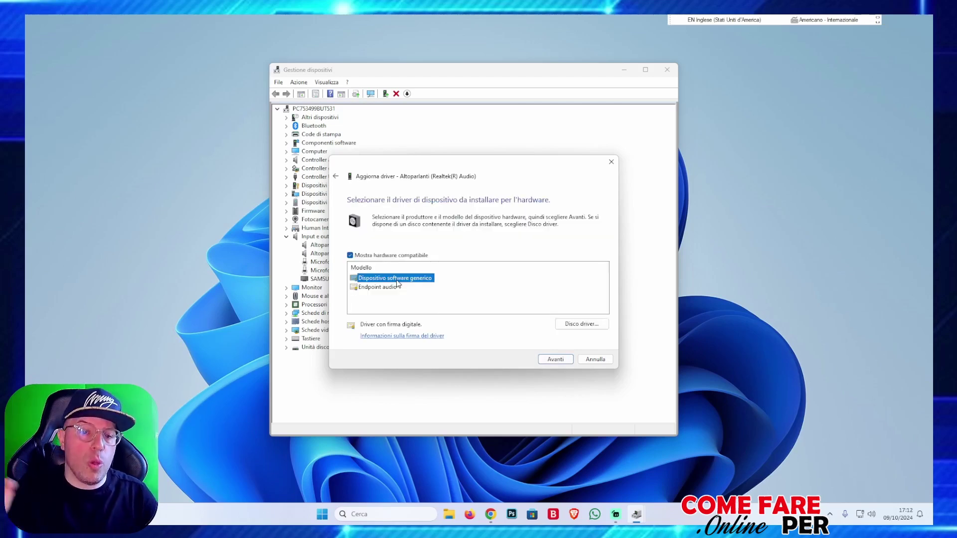
{"action": "left_click", "coordinate": [593, 360]}
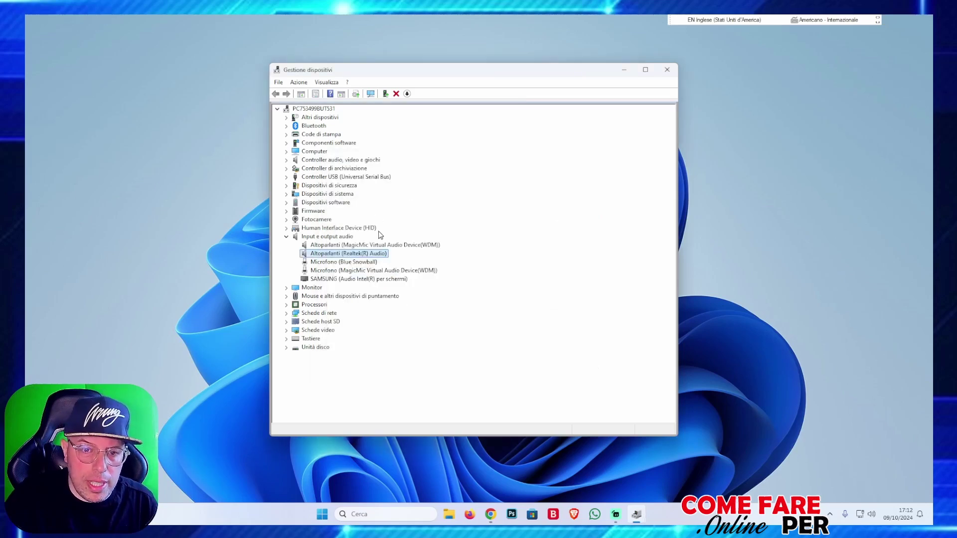
- Run the automatic driver search for Altoparlanti (Realtek(R) Audio) and retry all failed updates in Windows Update
{"action": "right_click", "coordinate": [336, 255]}
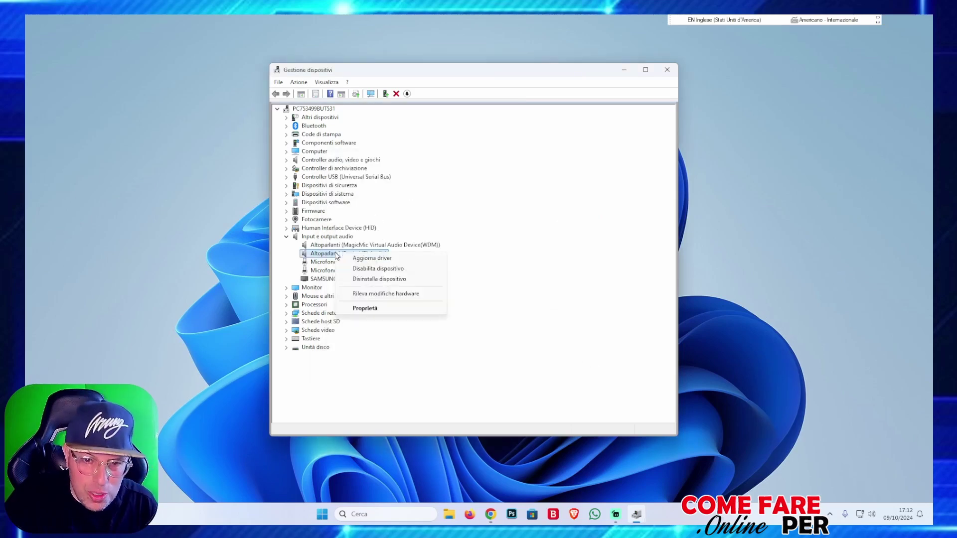
{"action": "left_click", "coordinate": [369, 258]}
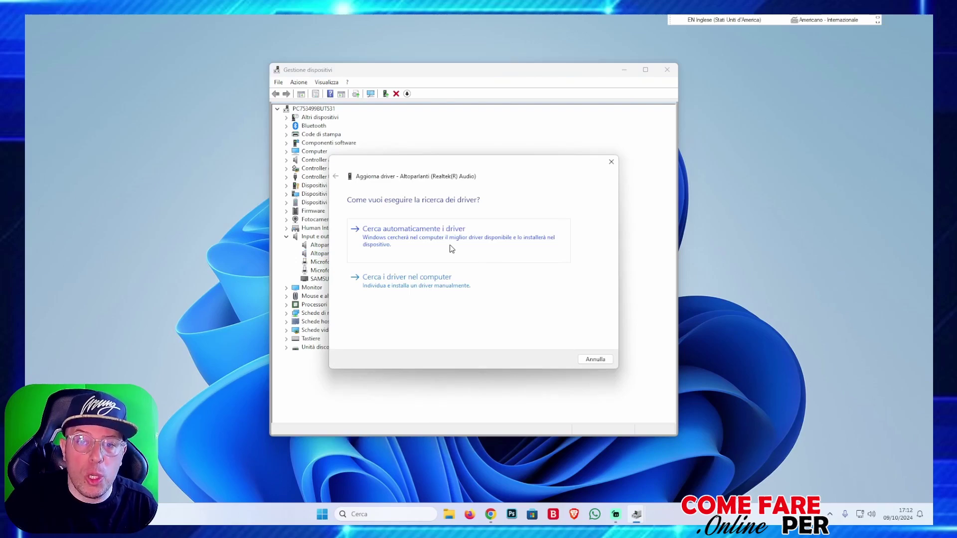
{"action": "left_click", "coordinate": [452, 248]}
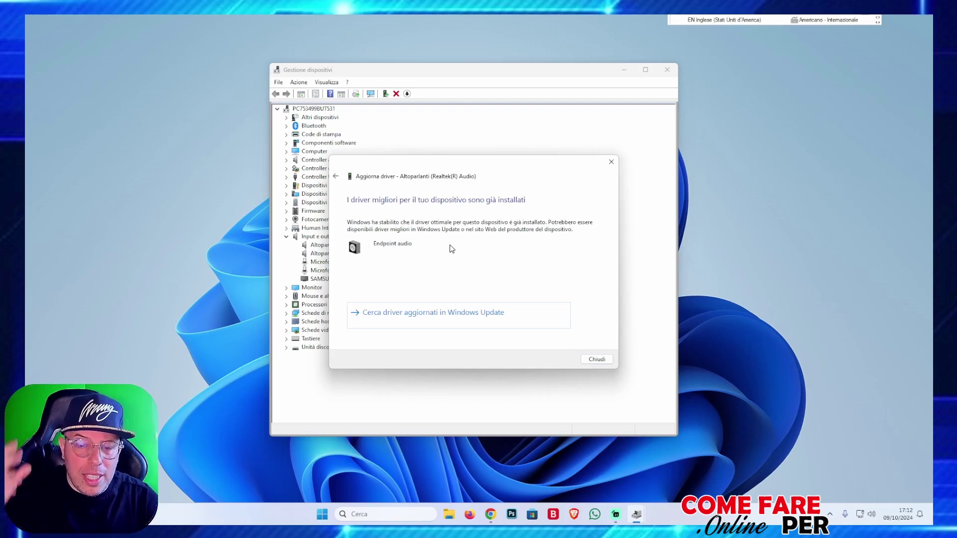
{"action": "left_click", "coordinate": [452, 318]}
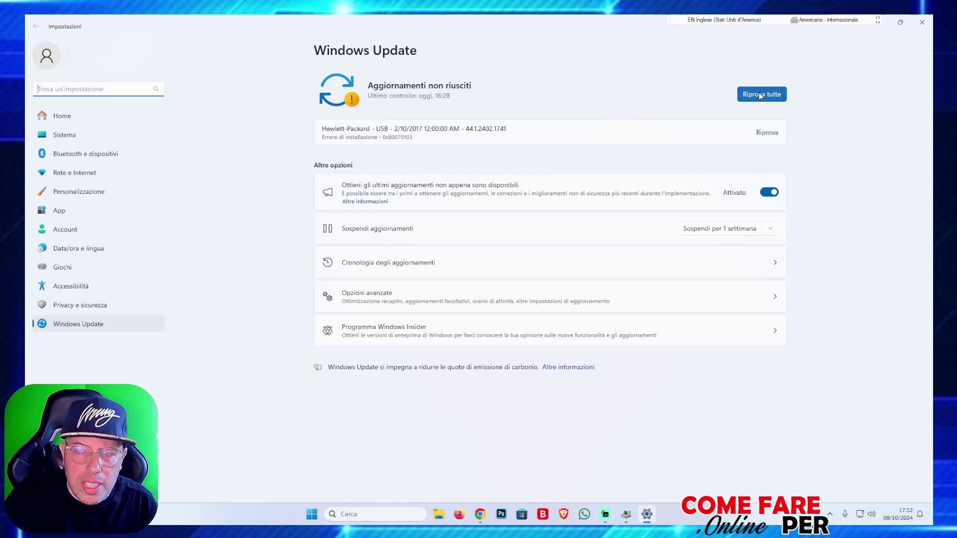
{"action": "left_click", "coordinate": [760, 95]}
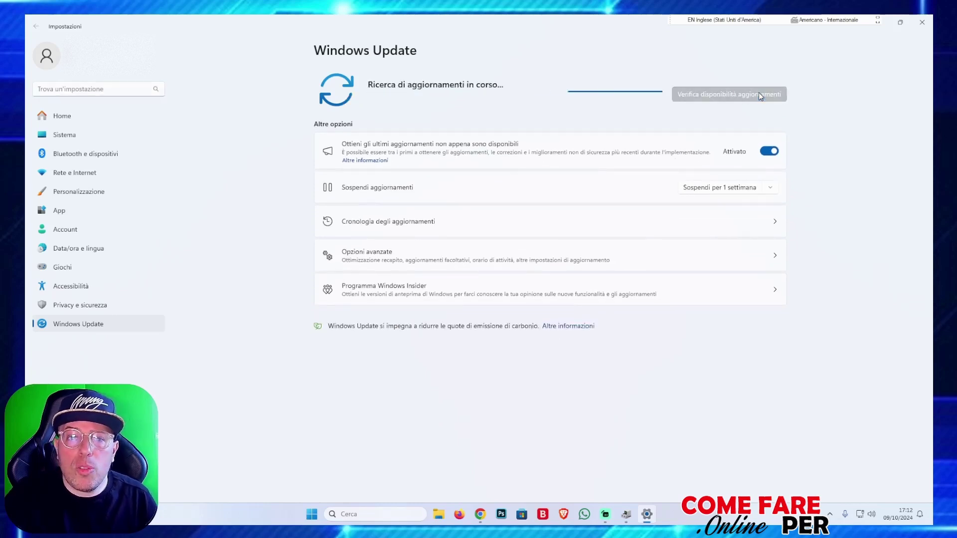